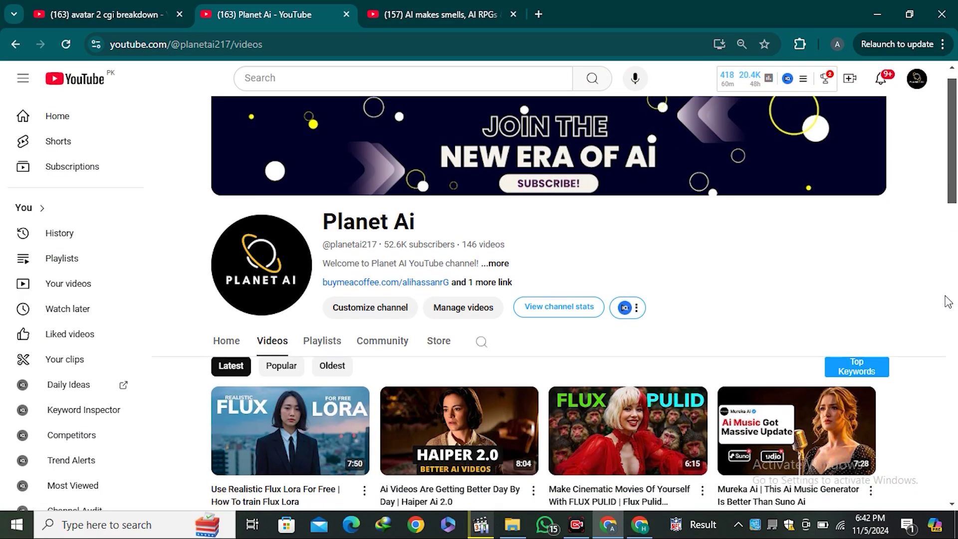
- Browse the ready-made actor list, then close it without choosing an actor
scroll(945, 297, down, 7)
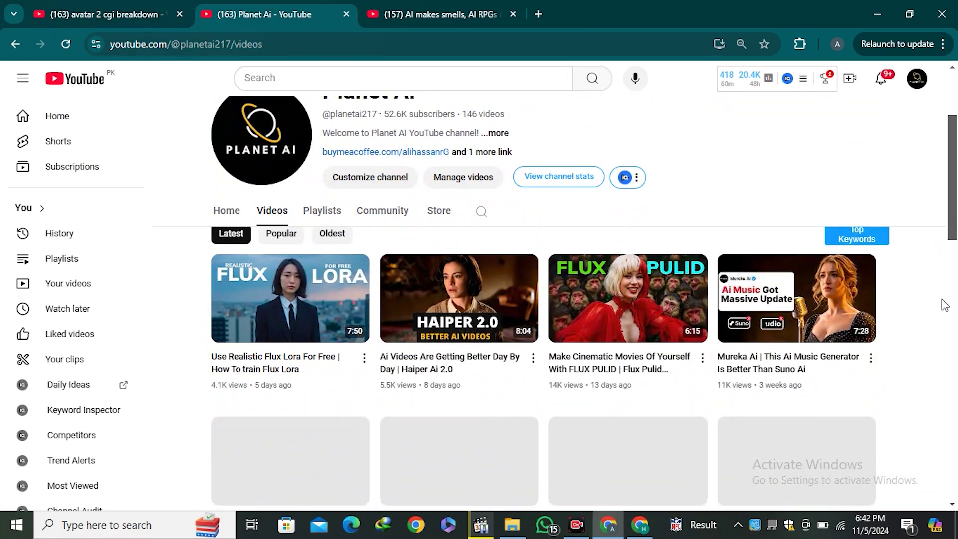
scroll(944, 302, down, 3)
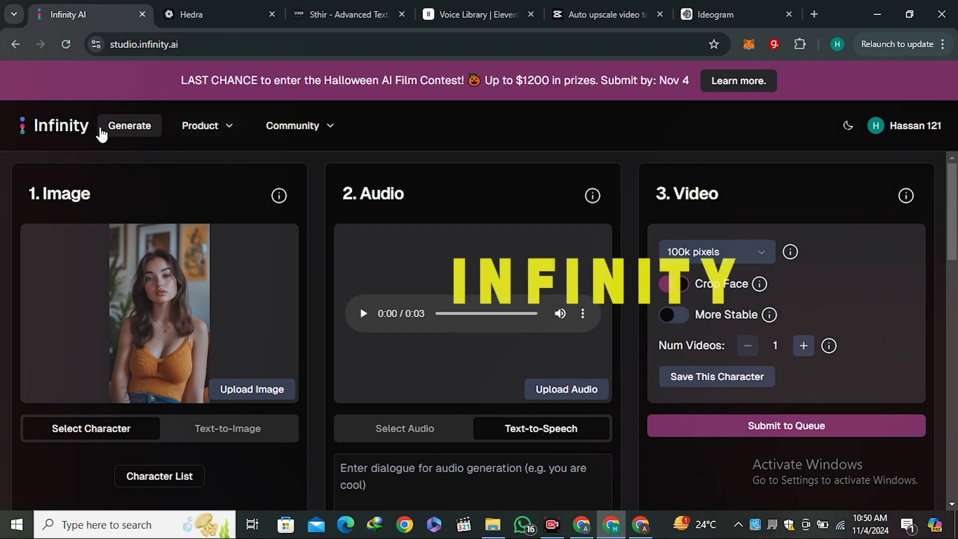
scroll(300, 250, down, 2)
scroll(273, 221, up, 2)
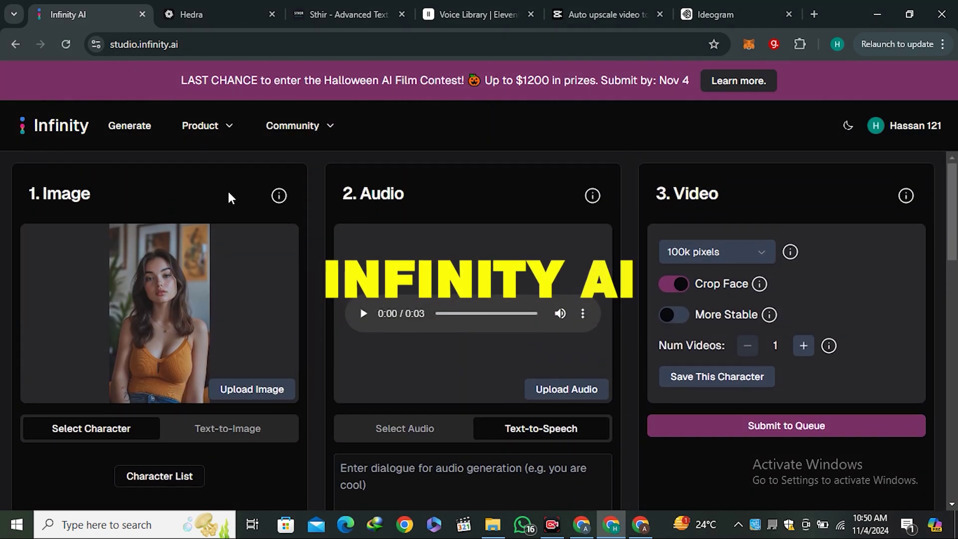
scroll(298, 190, down, 8)
scroll(425, 245, down, 2)
scroll(264, 216, up, 10)
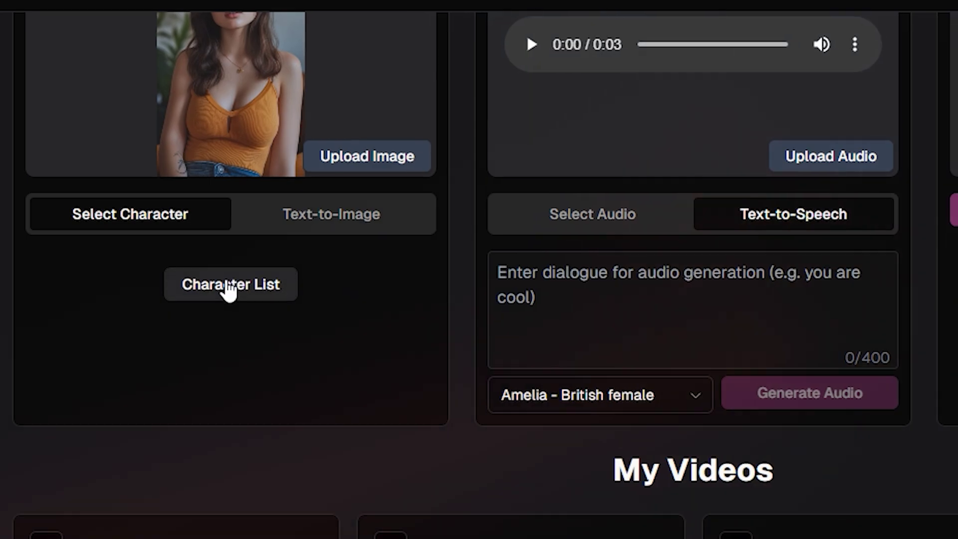
click(227, 287)
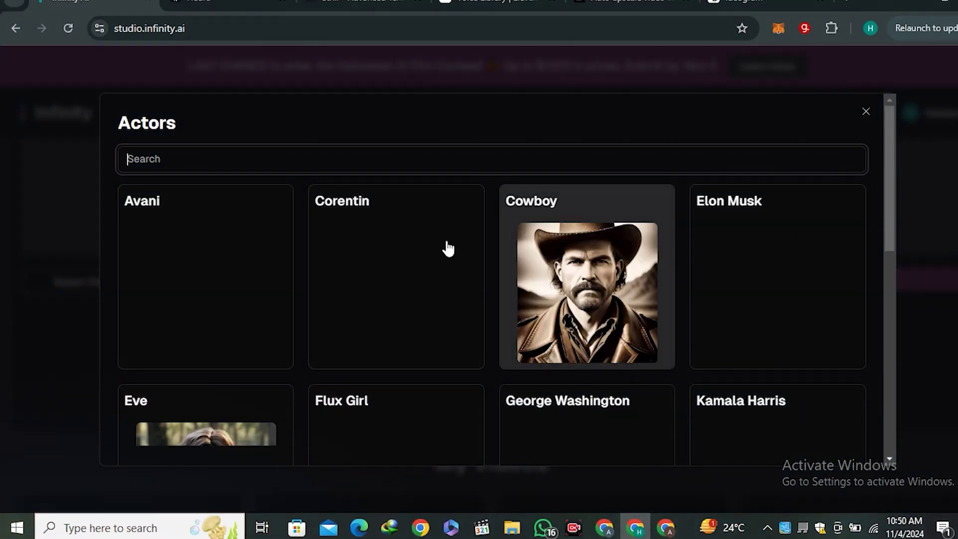
scroll(579, 279, down, 4)
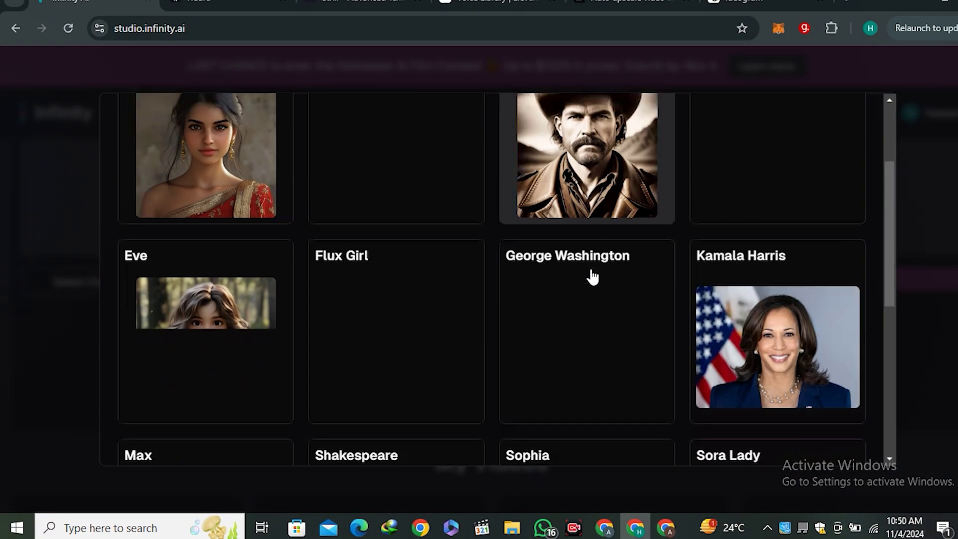
scroll(514, 270, down, 3)
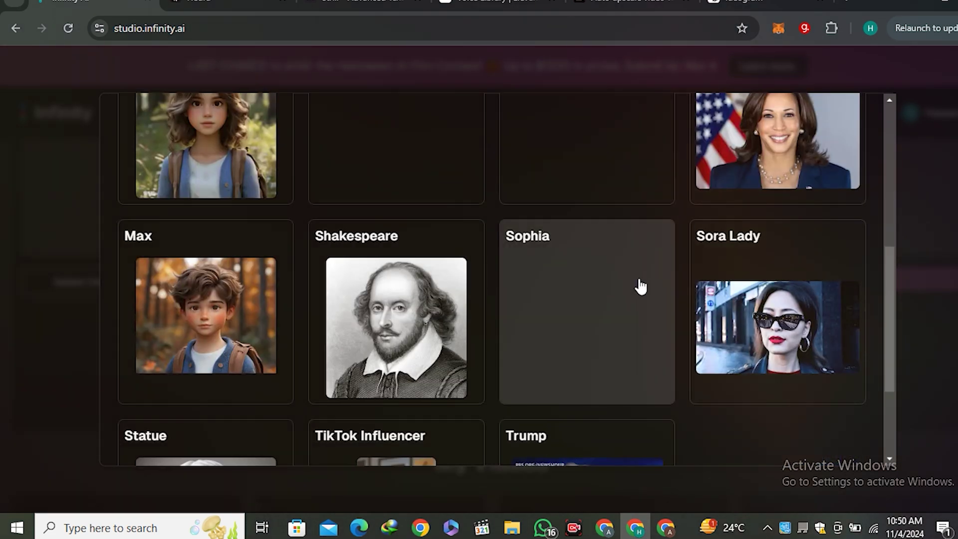
scroll(768, 304, down, 1)
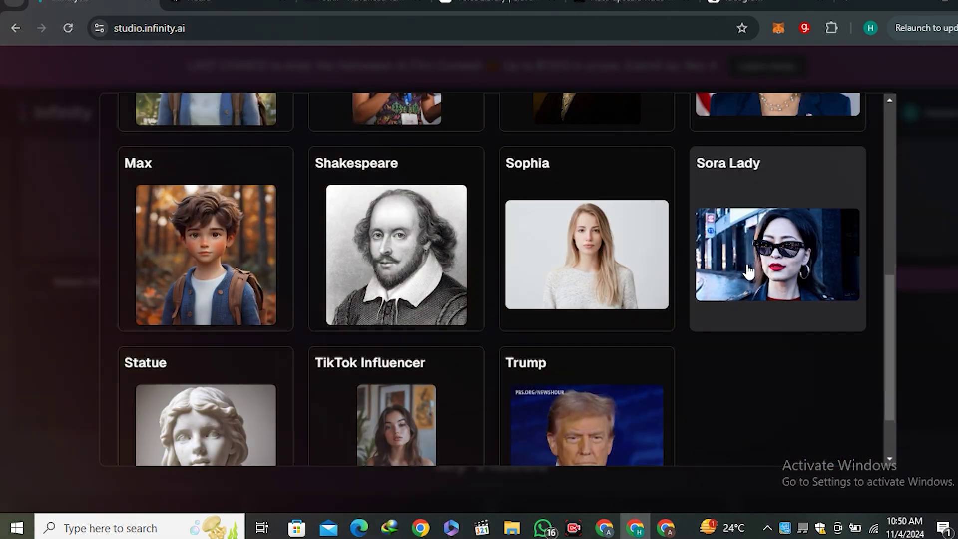
scroll(748, 270, down, 2)
scroll(556, 355, up, 10)
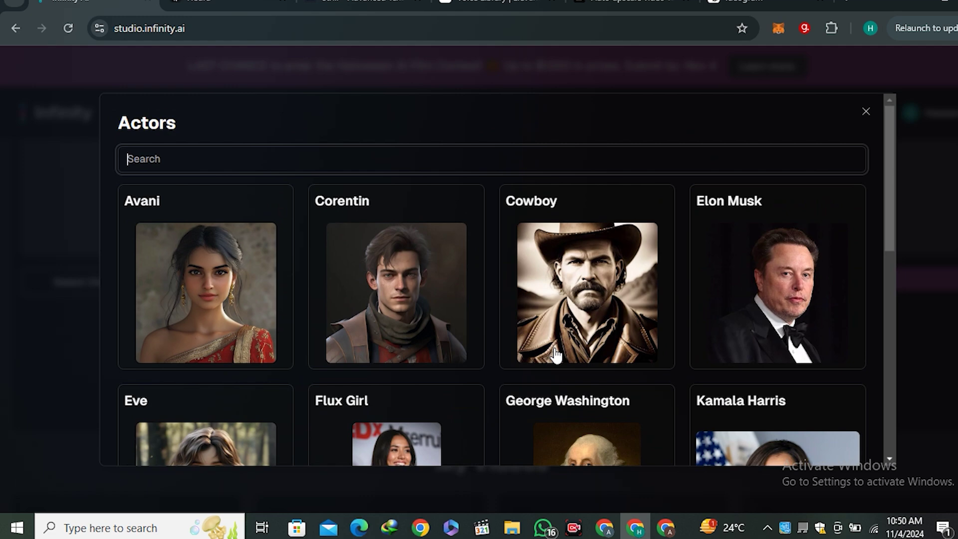
click(865, 114)
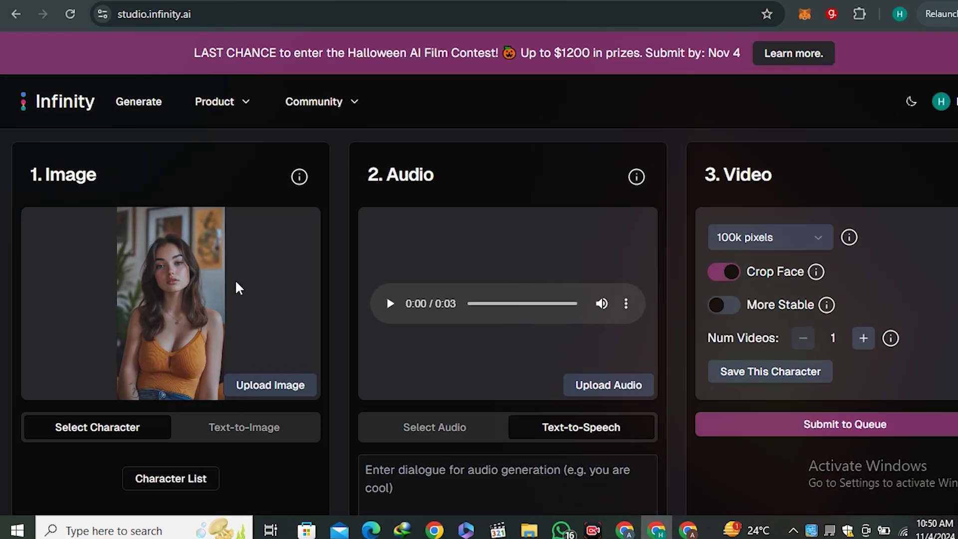
scroll(236, 283, down, 3)
- Generate the avatar from 'A closeup of a woman with expressive face' and select preset audio
click(243, 242)
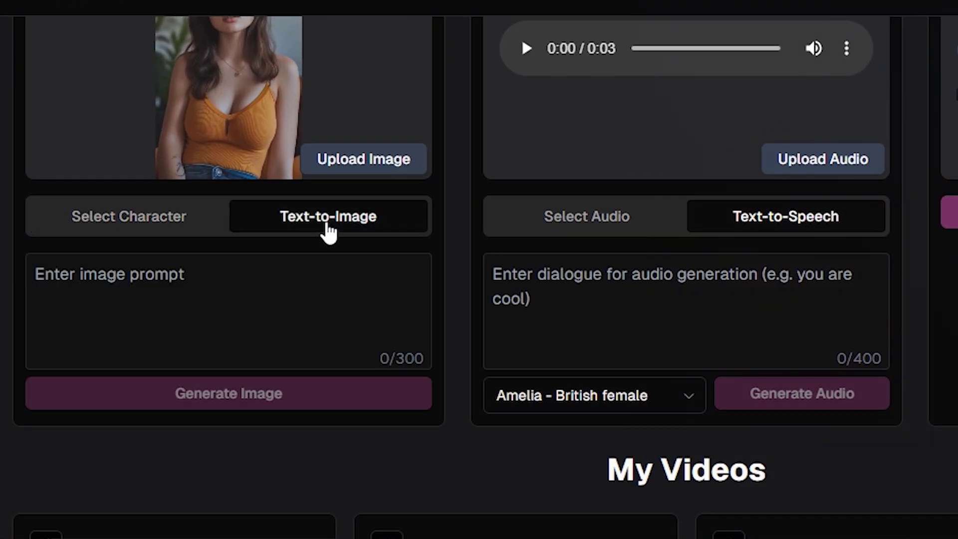
click(236, 289)
text(A closeup of)
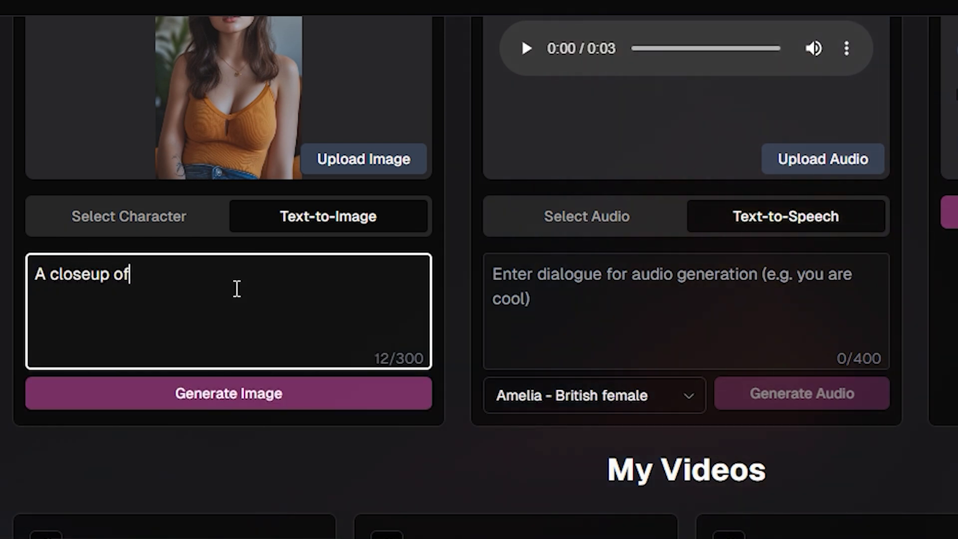
text( a woman with expressive face)
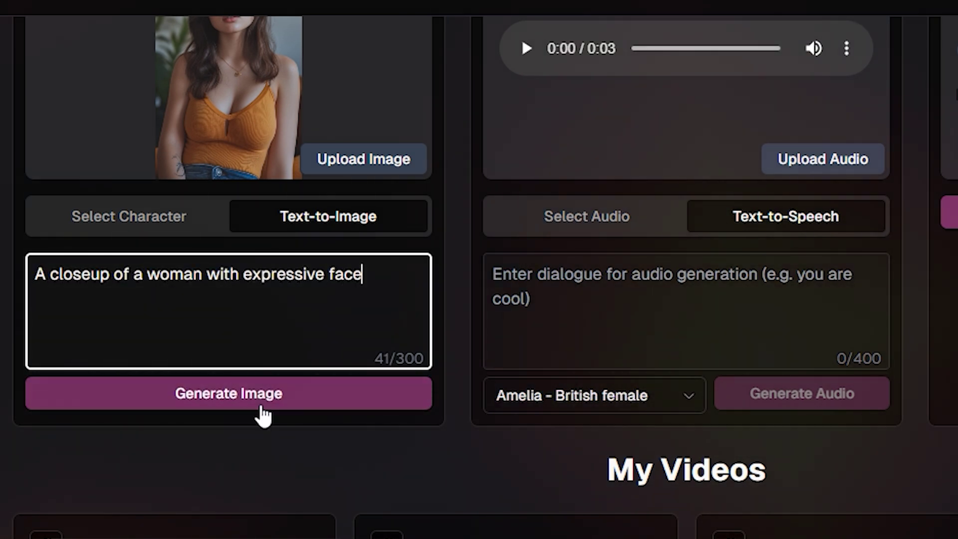
click(260, 407)
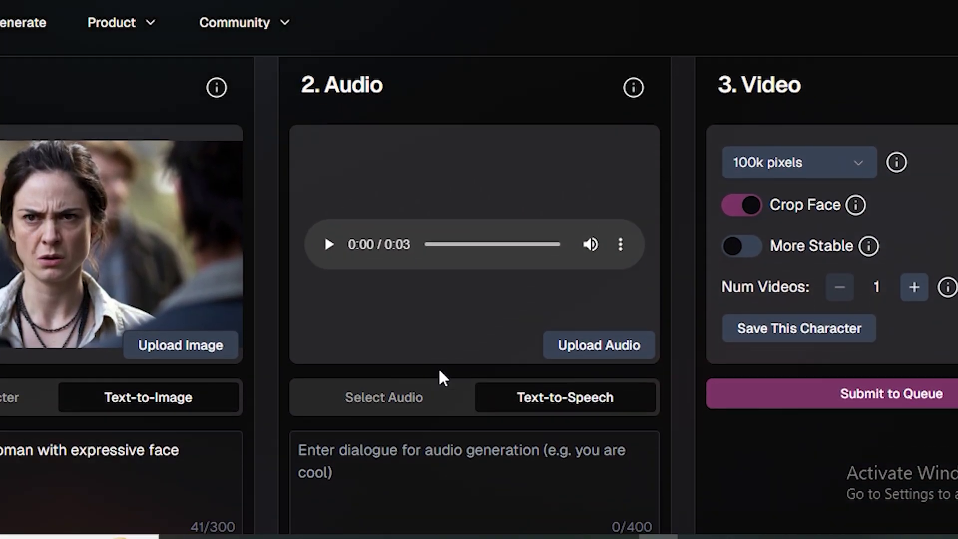
click(391, 425)
scroll(502, 414, down, 2)
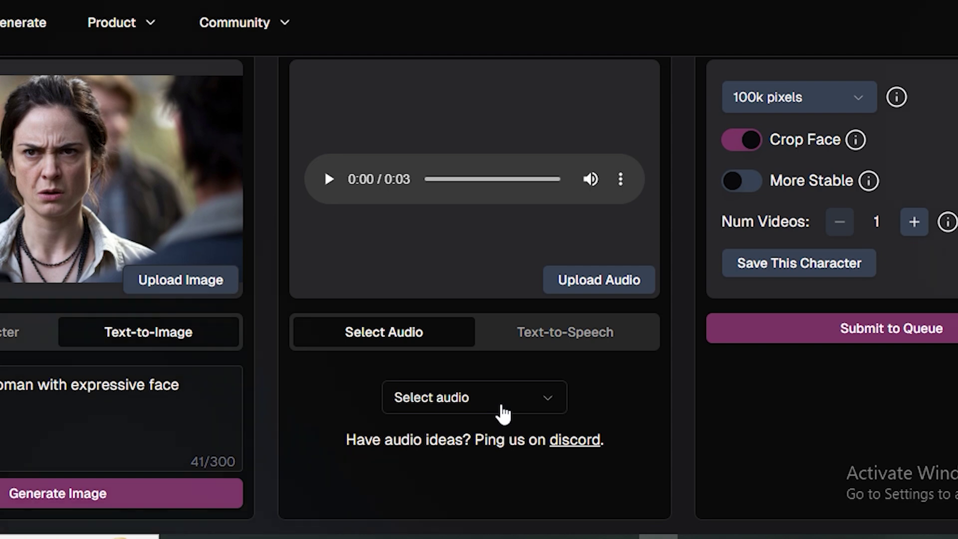
- Enter the Text-to-Speech line 'you have no idea what you have done. let me tell you once i find him...'
click(502, 410)
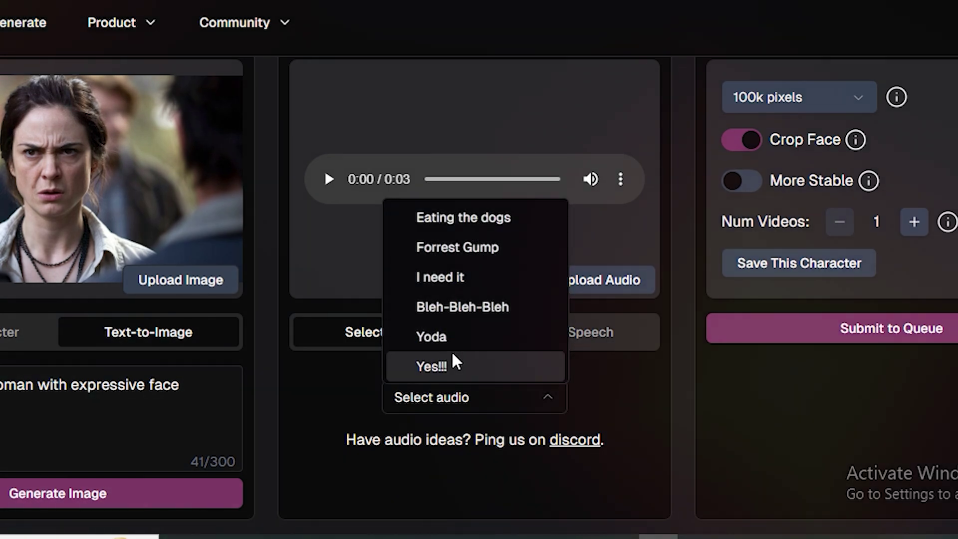
click(573, 341)
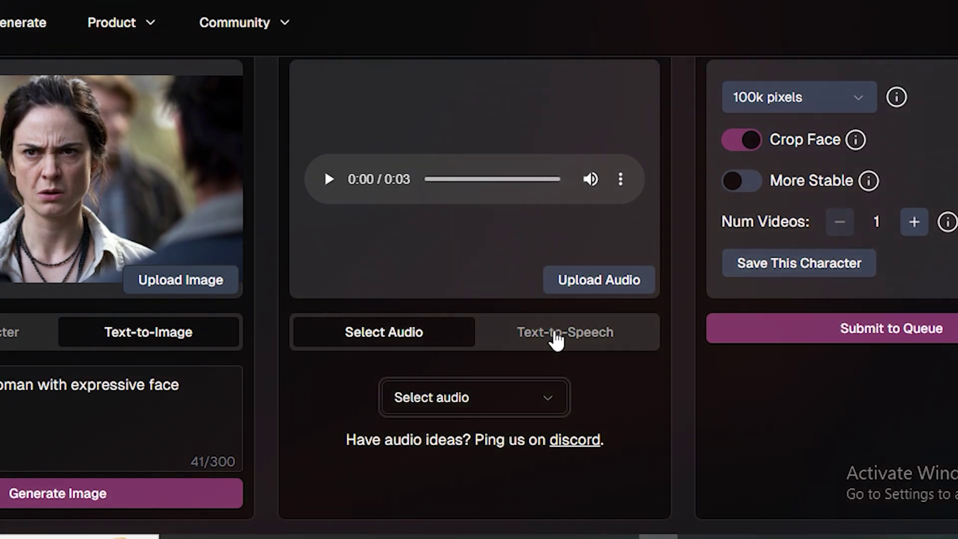
click(557, 339)
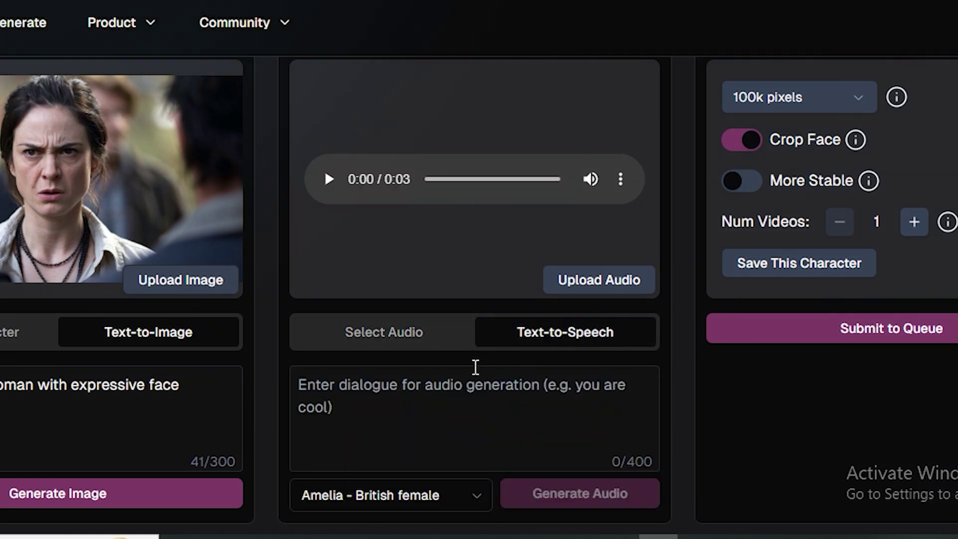
click(434, 386)
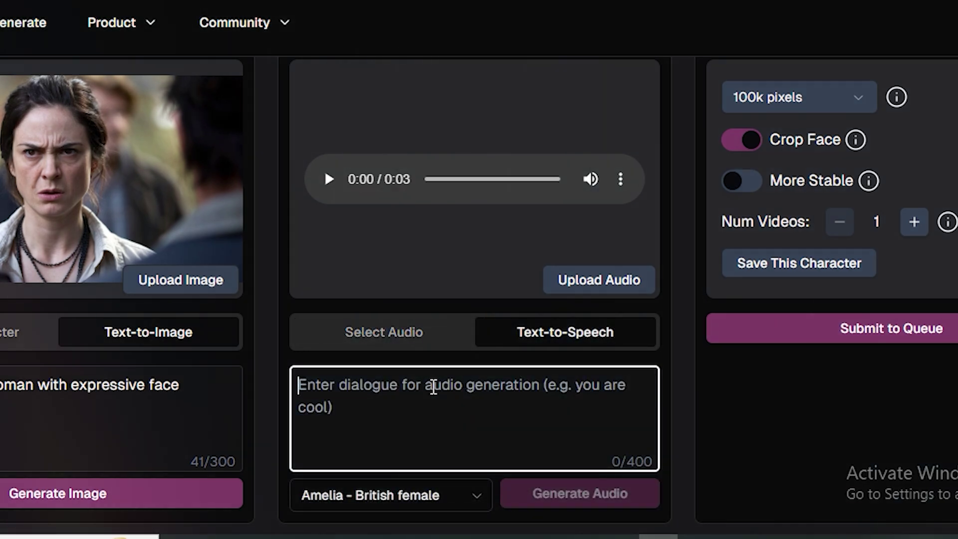
text(you have no idea what you)
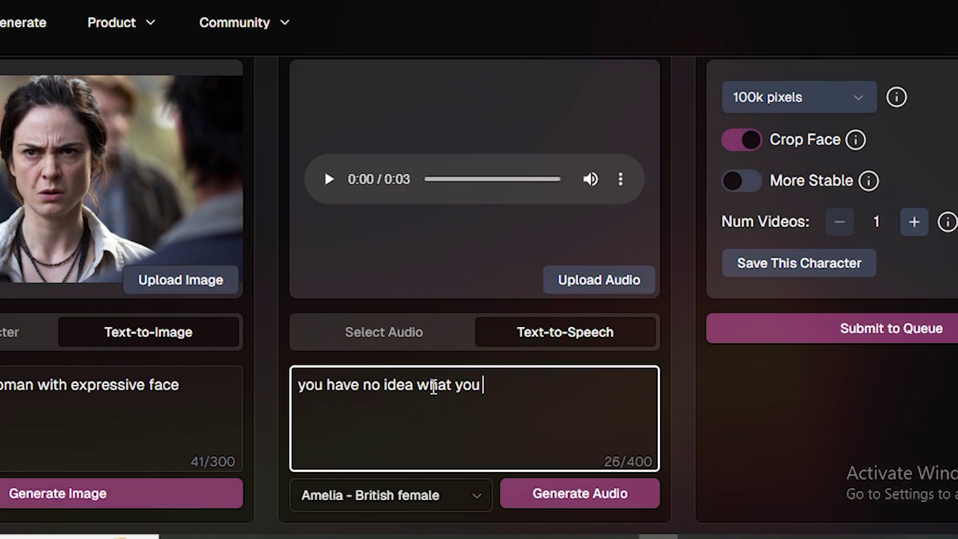
text( have done. let me tell you once i find him , I will  kill him in front of your eyes)
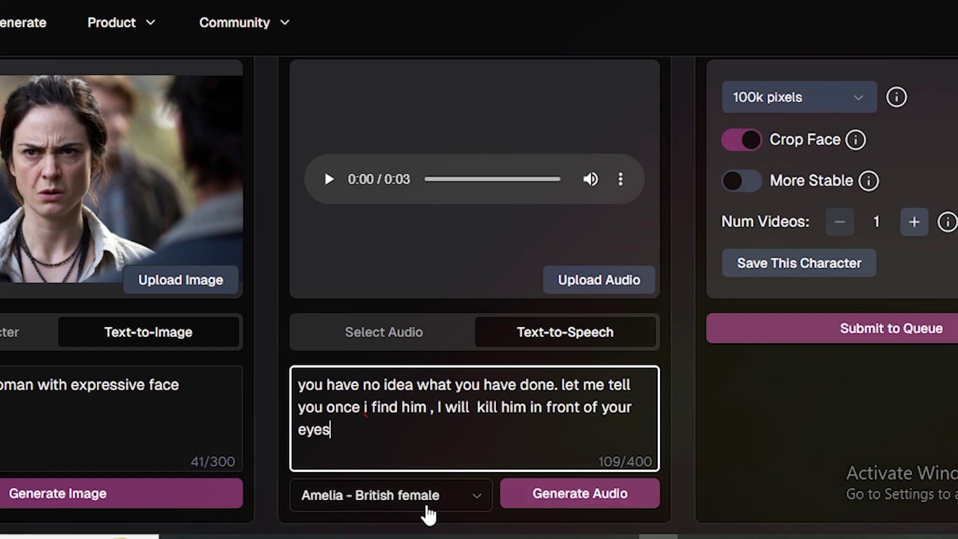
click(428, 509)
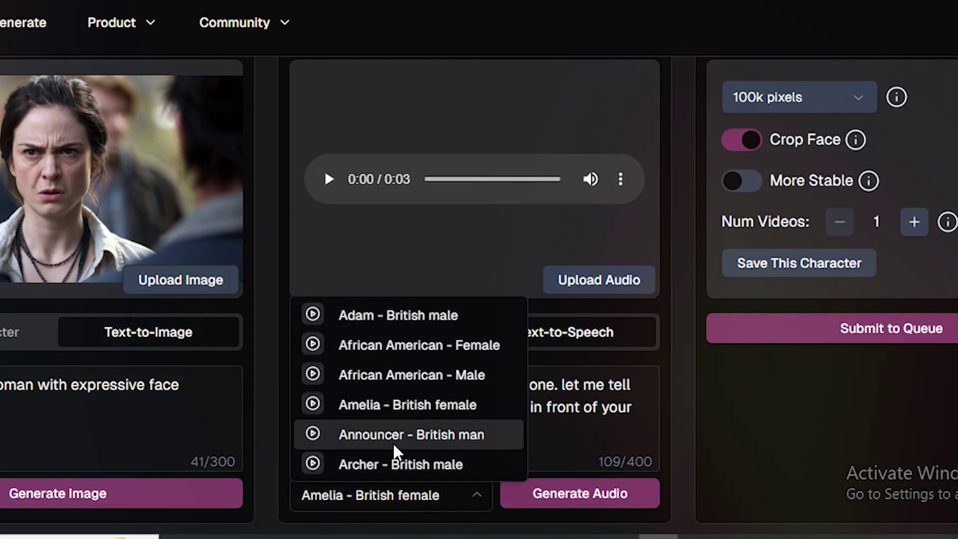
- Generate and play the line in the Announcer - British man voice
click(435, 441)
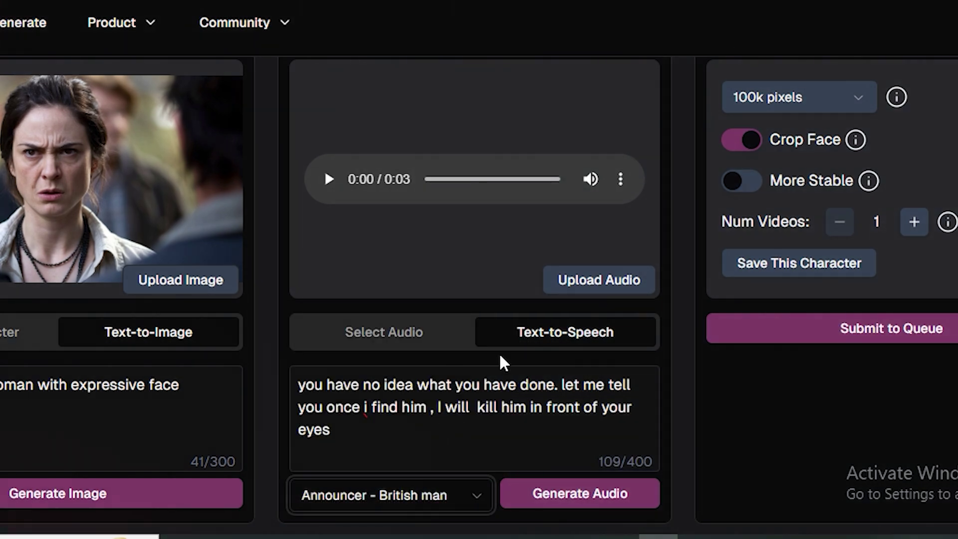
click(581, 503)
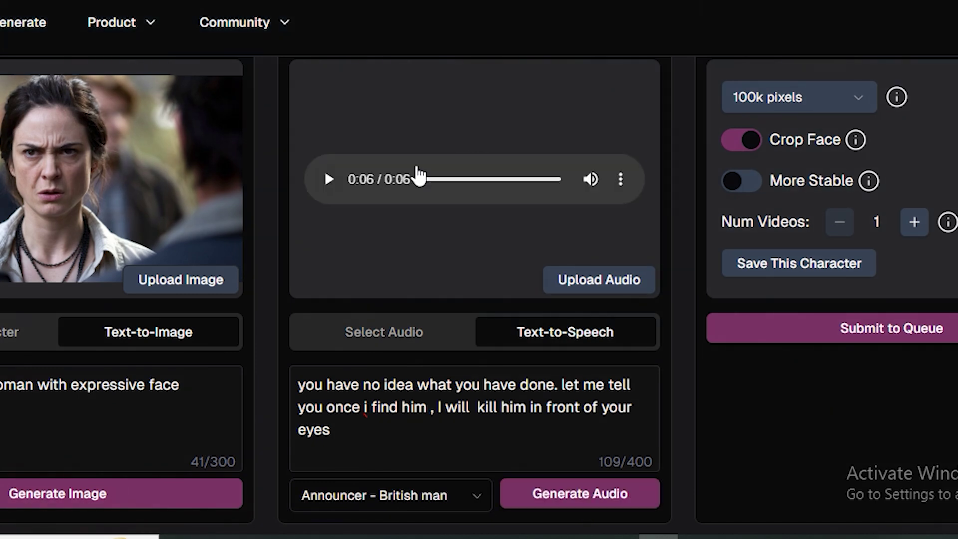
click(327, 181)
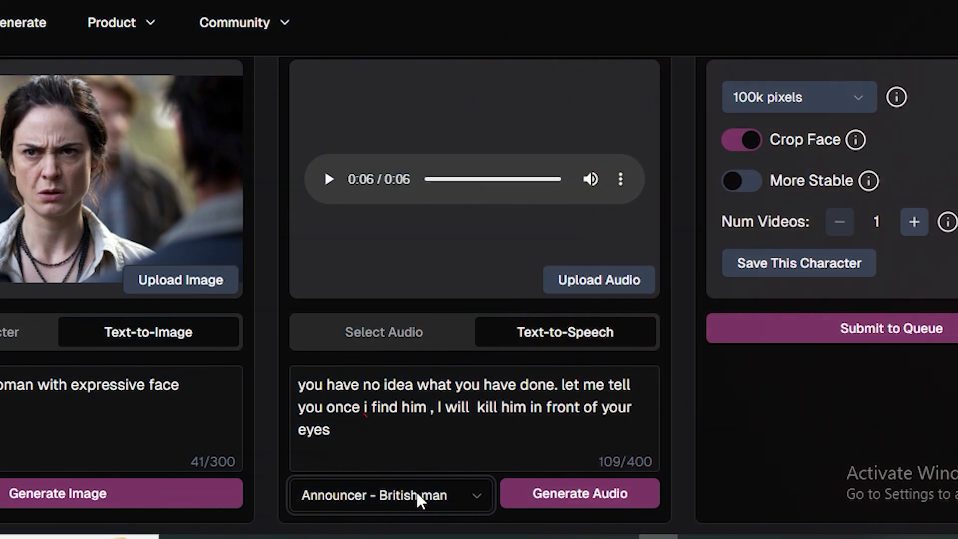
- Regenerate the speech with the Amelia - British female voice
click(441, 494)
click(319, 403)
click(551, 499)
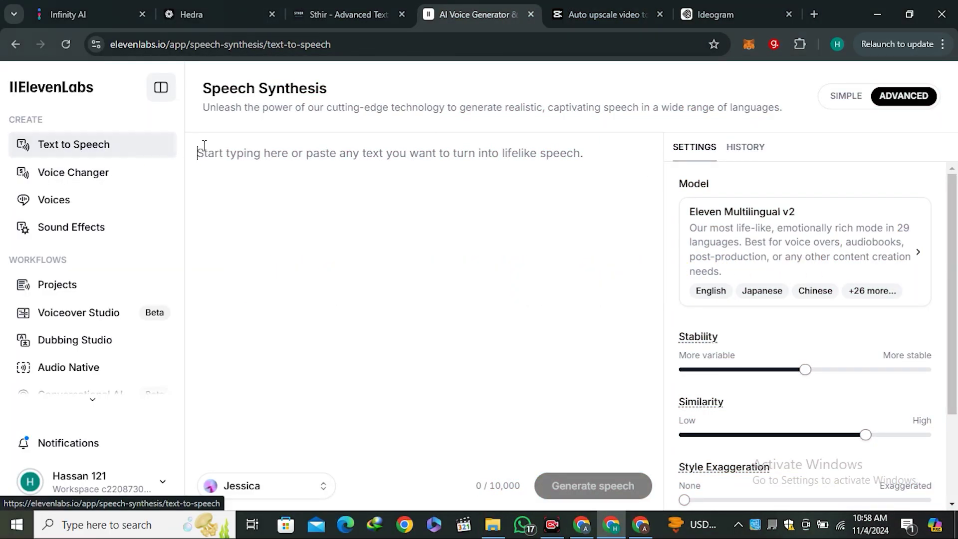
- Preview Oxley - Evil Character and Jessica Anne Bogart in ElevenLabs' Characters & Animation library
click(73, 201)
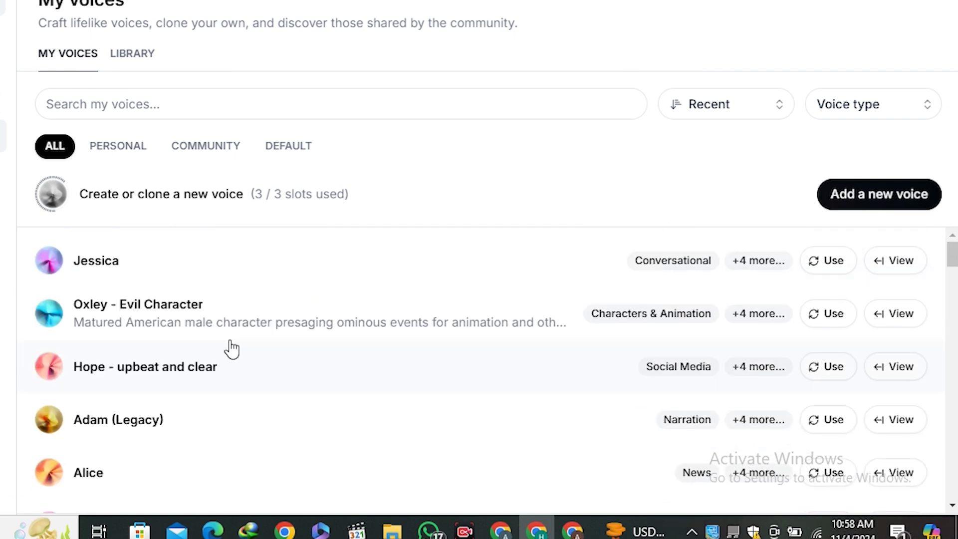
click(138, 61)
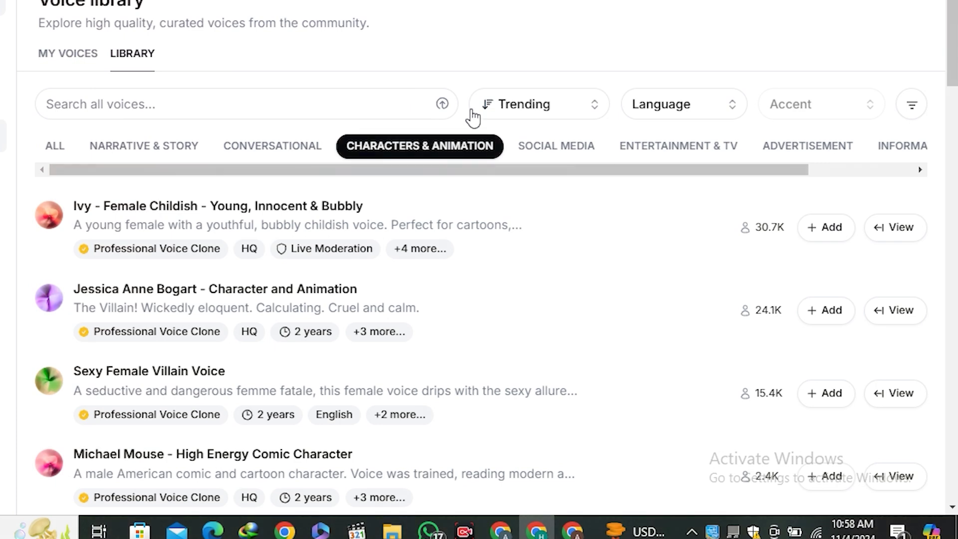
click(408, 149)
scroll(285, 376, down, 8)
click(48, 378)
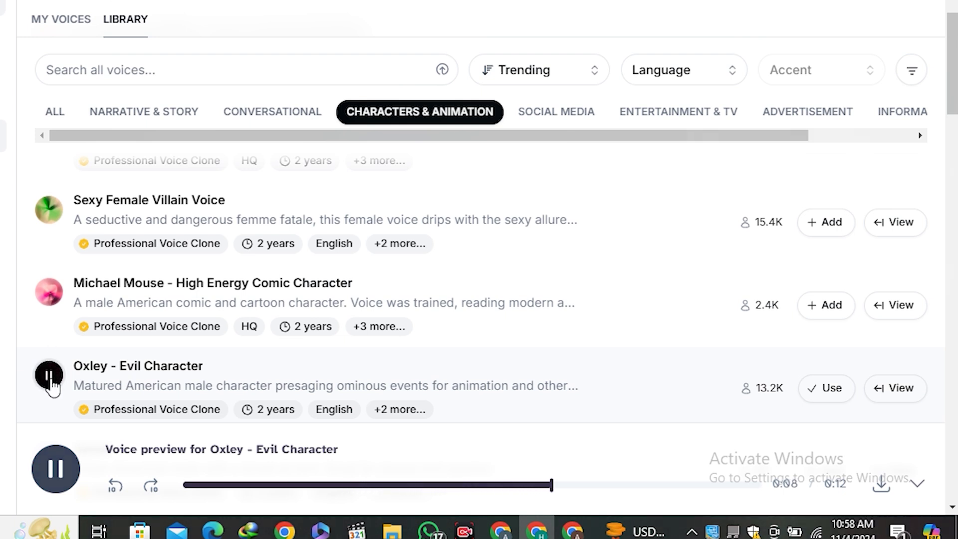
scroll(199, 397, down, 3)
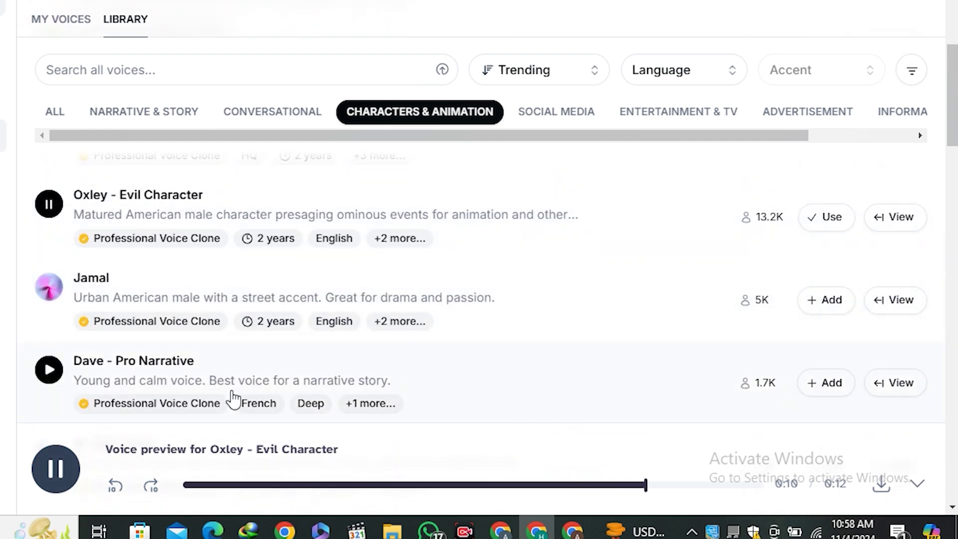
scroll(233, 397, up, 3)
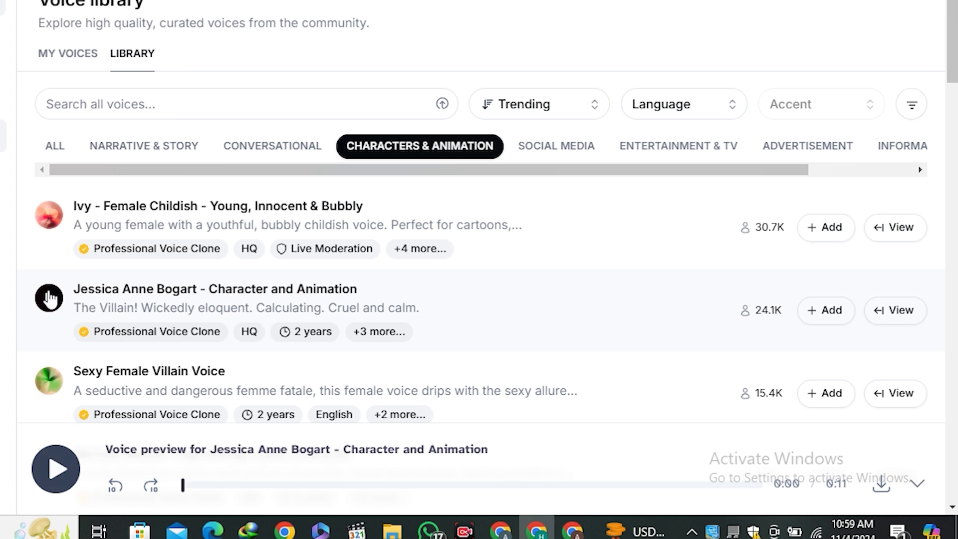
click(49, 299)
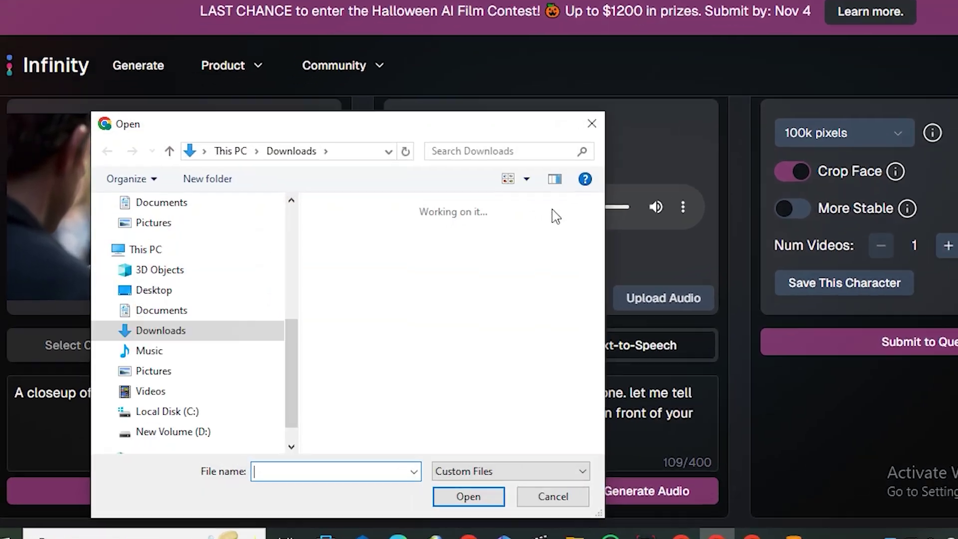
- Load the saved ElevenLabs audio file and set resolution to 400k pixels (alpha)
click(470, 342)
click(509, 504)
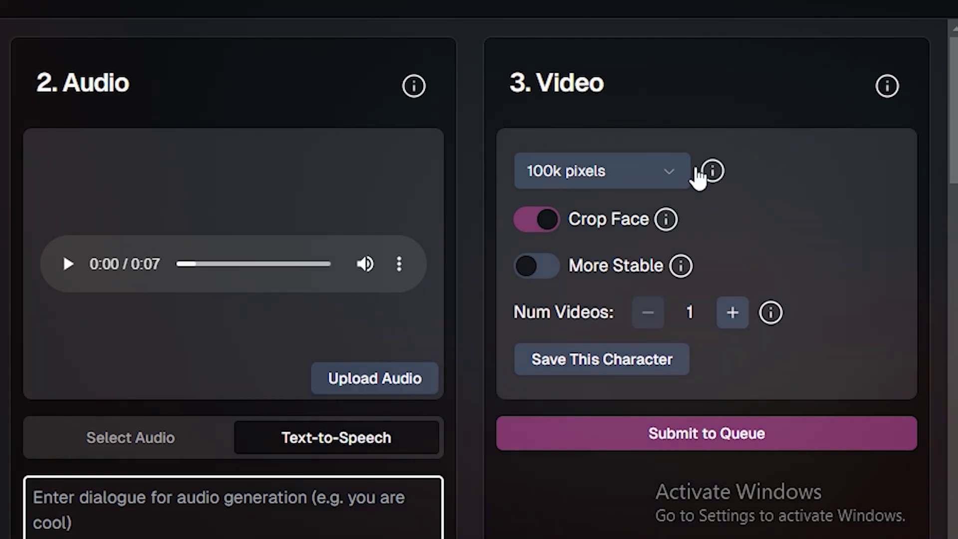
click(640, 174)
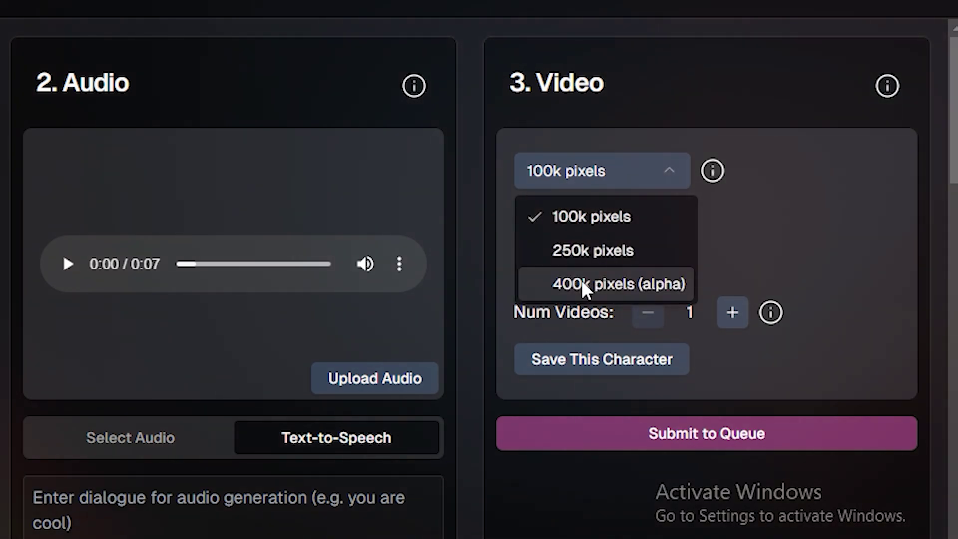
click(609, 294)
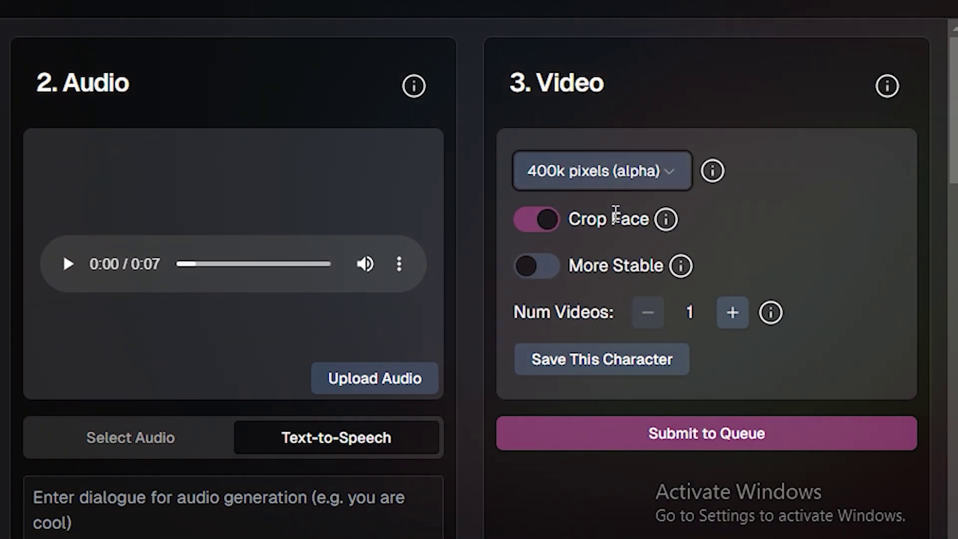
- Leave Crop Face and More Stable off and set Num Videos to 2
click(541, 222)
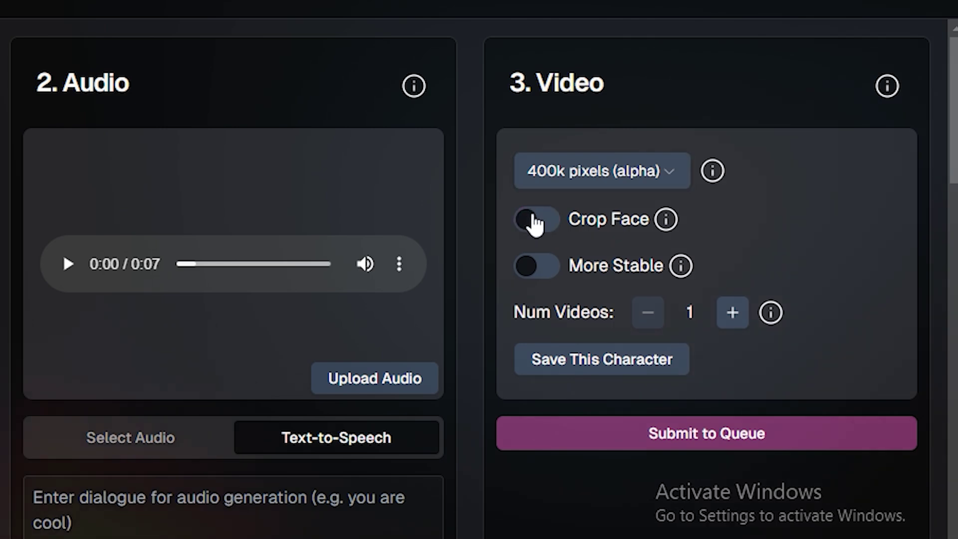
click(535, 223)
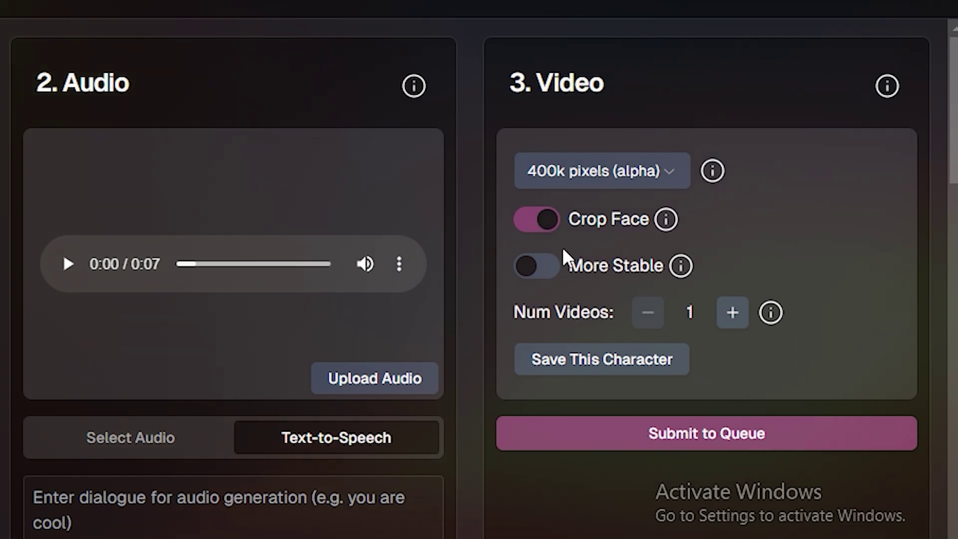
click(538, 274)
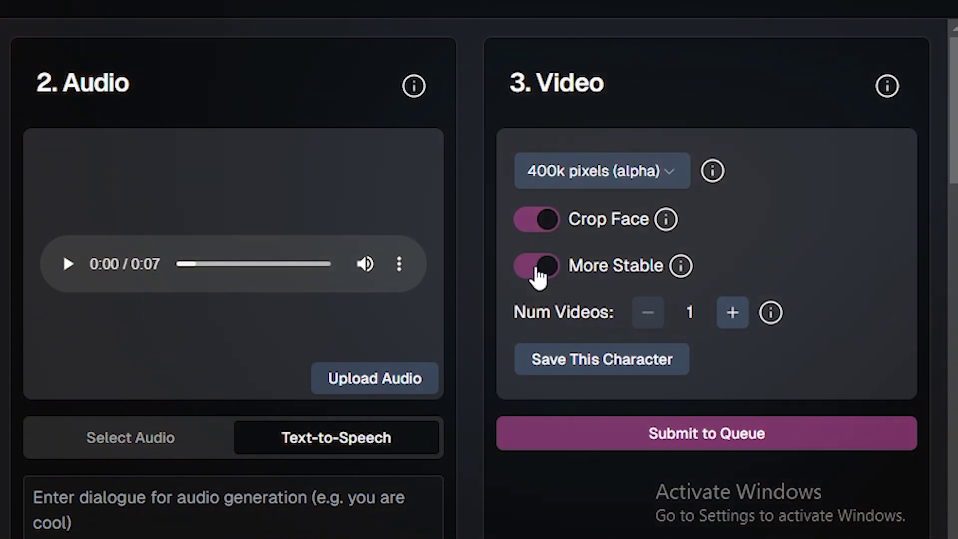
click(539, 276)
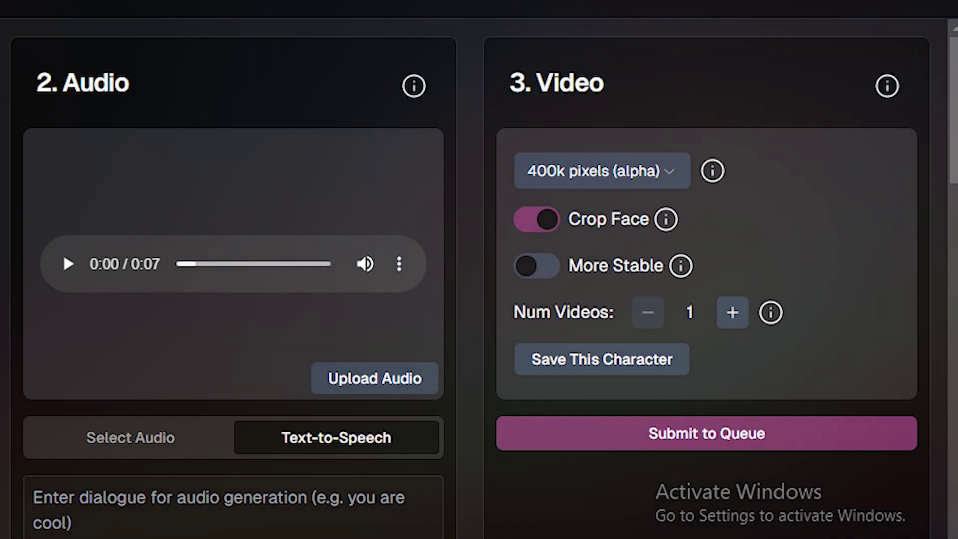
click(542, 222)
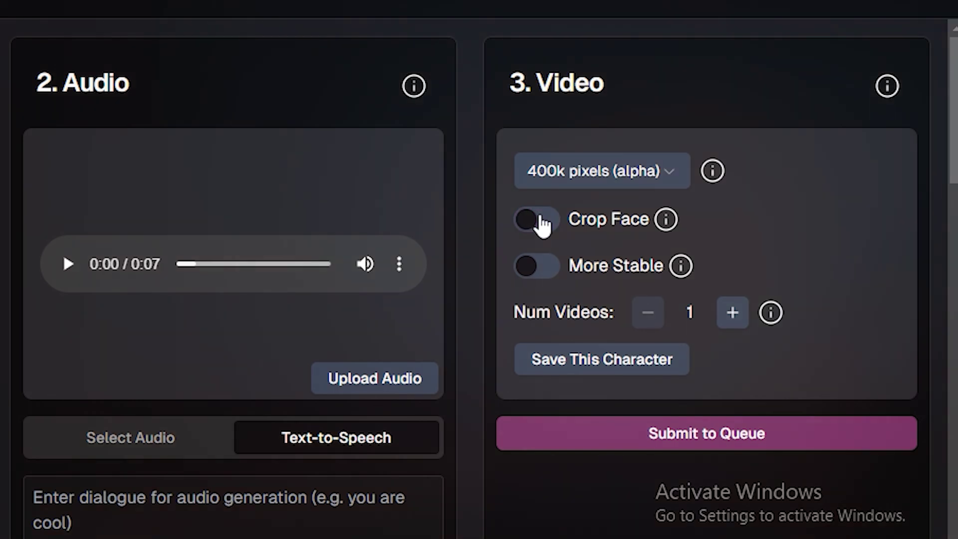
click(730, 315)
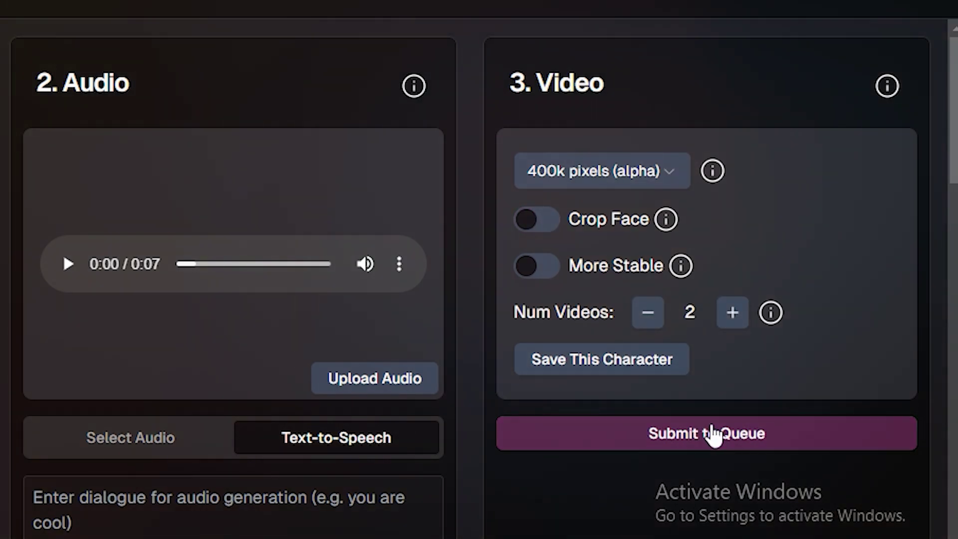